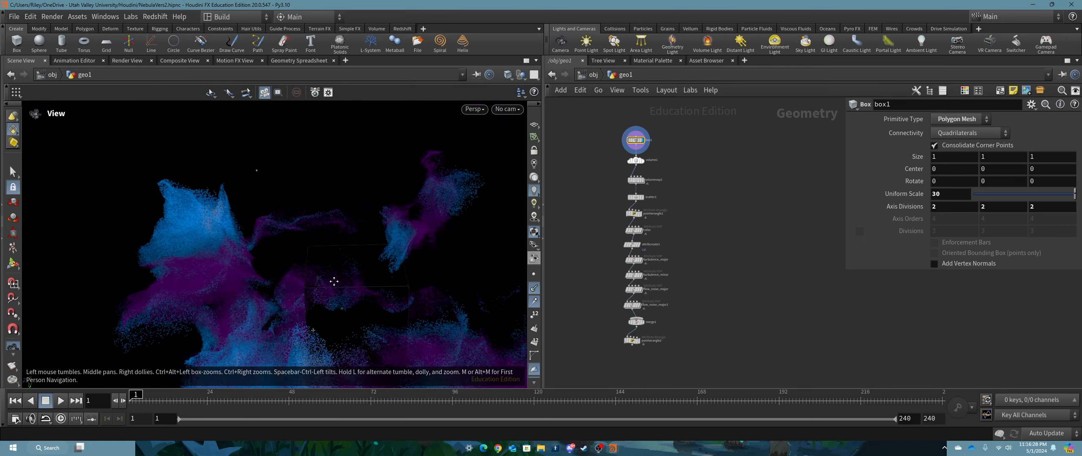
Display the output of the volume1 node, followed by volumevop1, and view each from several angles.
mouse_move(645, 165)
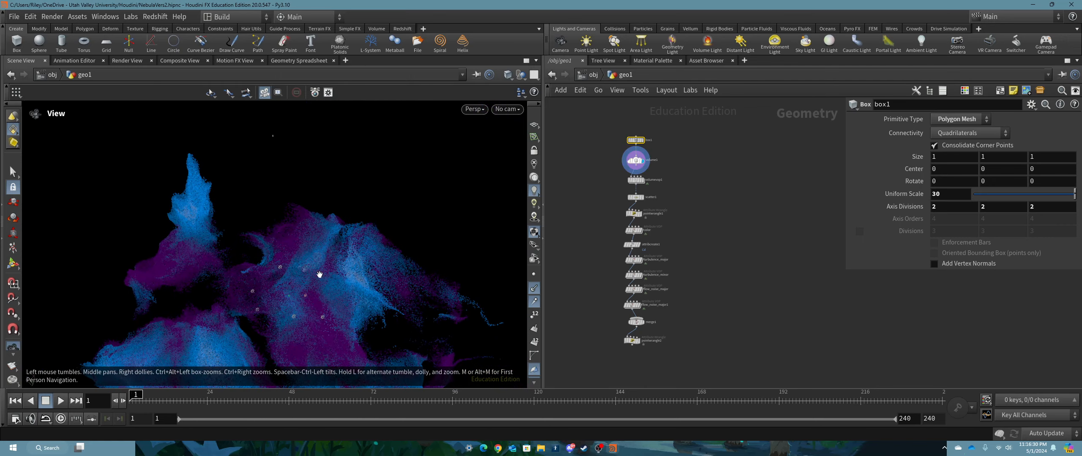
left_click_drag(314, 278, 438, 195)
left_click(645, 182)
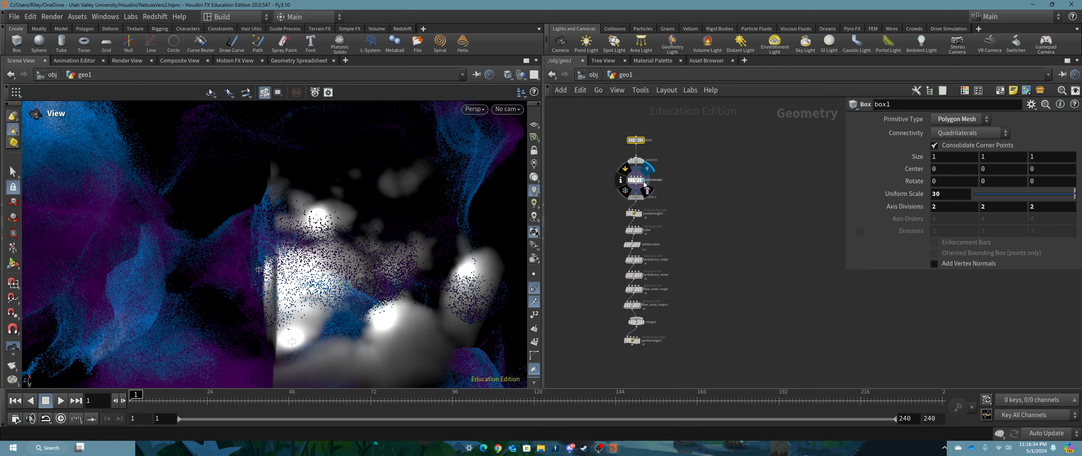
scroll(644, 206, "up", 3)
middle_click_drag(677, 179, 681, 197)
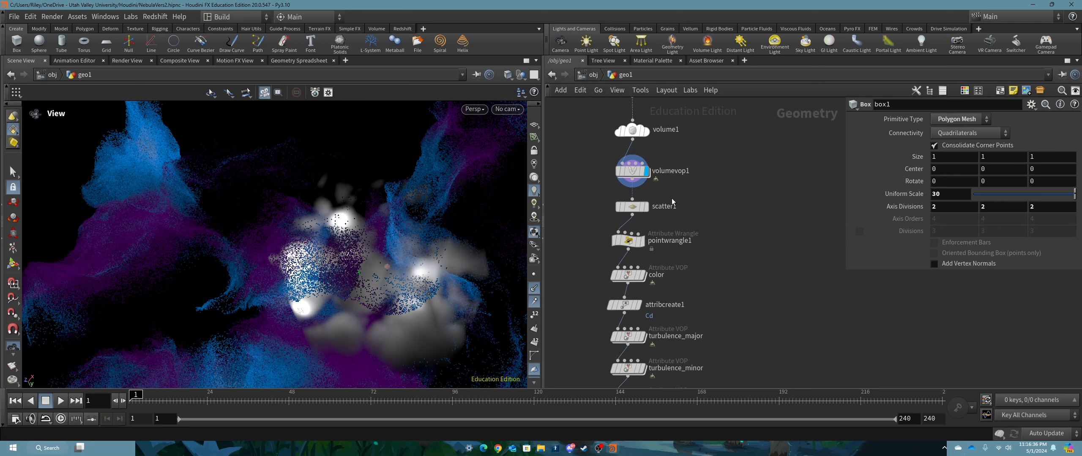
Examine volumevop1's ramp and noise parameters and its inner VOP network, then return to the geo1 network.
left_click(640, 166)
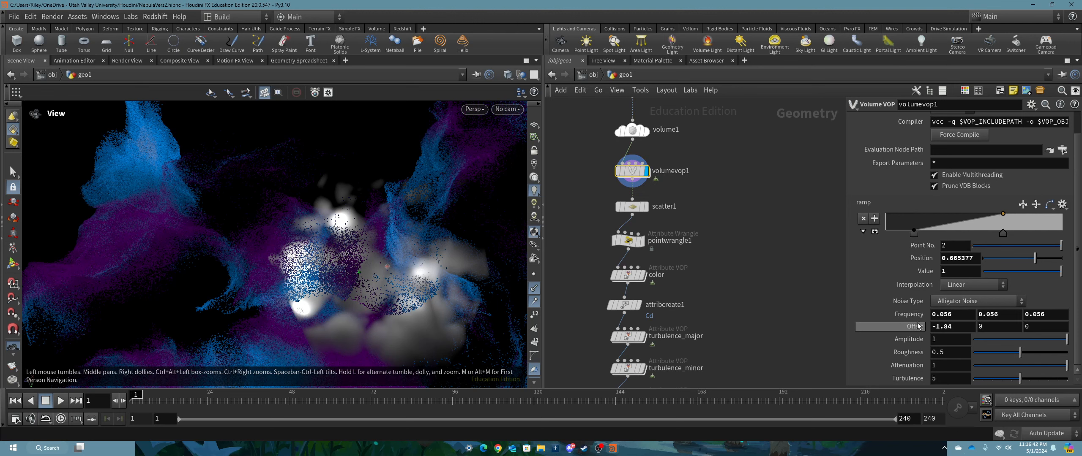
double_click(634, 172)
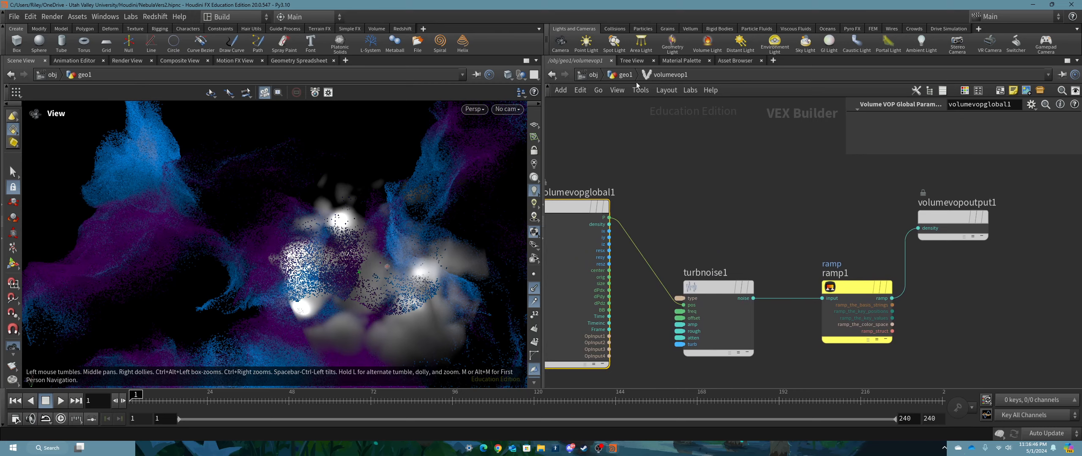
key("u")
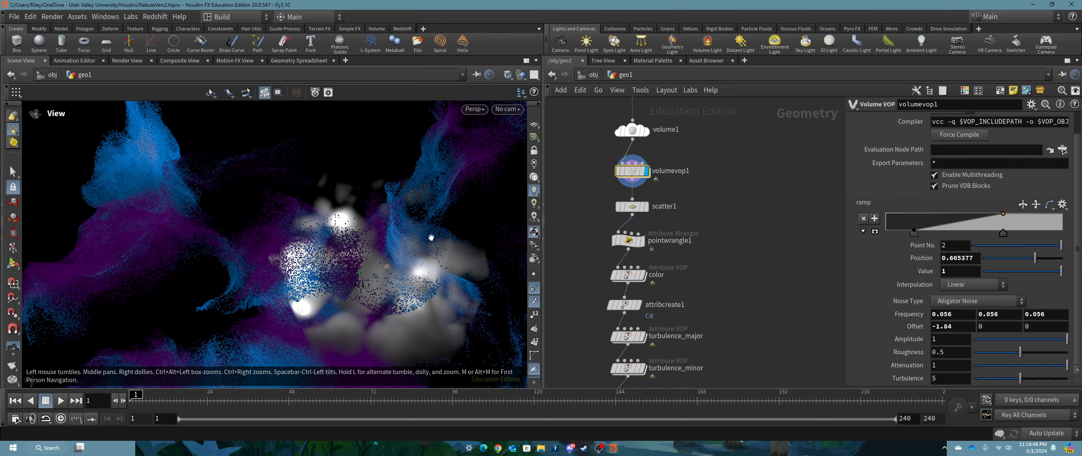
left_click_drag(433, 235, 254, 203)
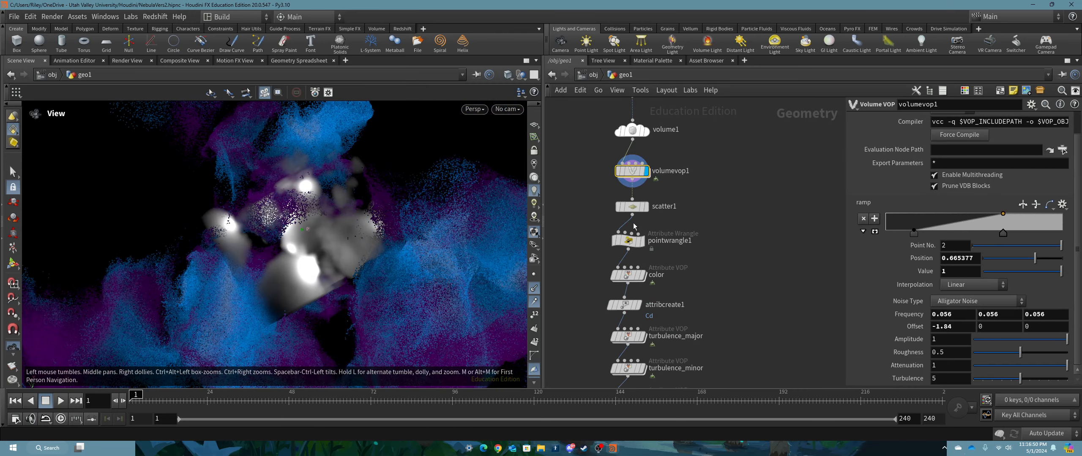
Display the scatter1 node's points and examine the cloud from several angles along with its scatter options.
left_click(648, 209)
left_click(648, 208)
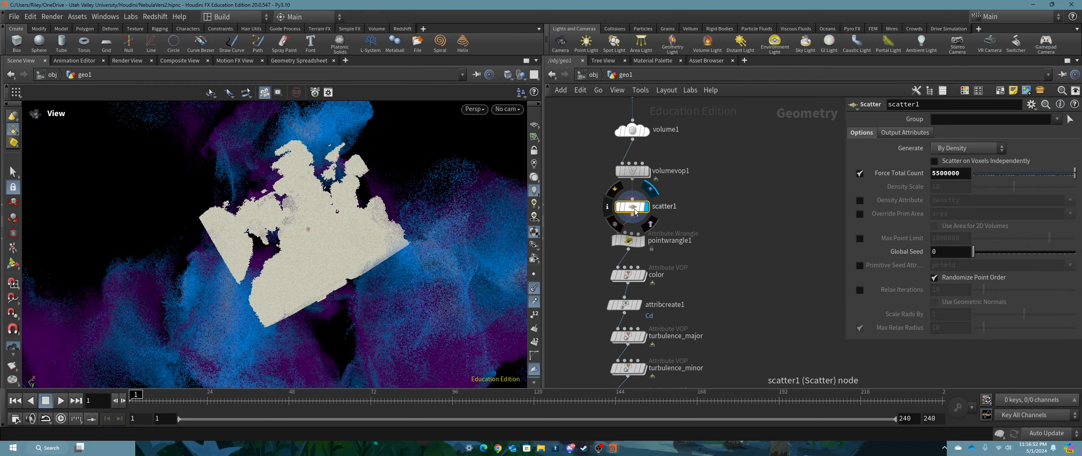
left_click_drag(453, 203, 474, 224)
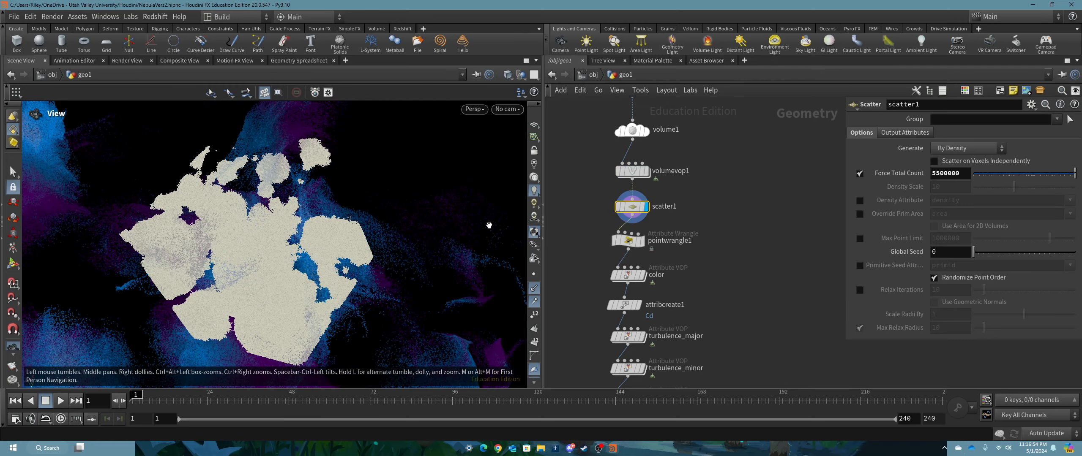
left_click_drag(222, 177, 212, 205)
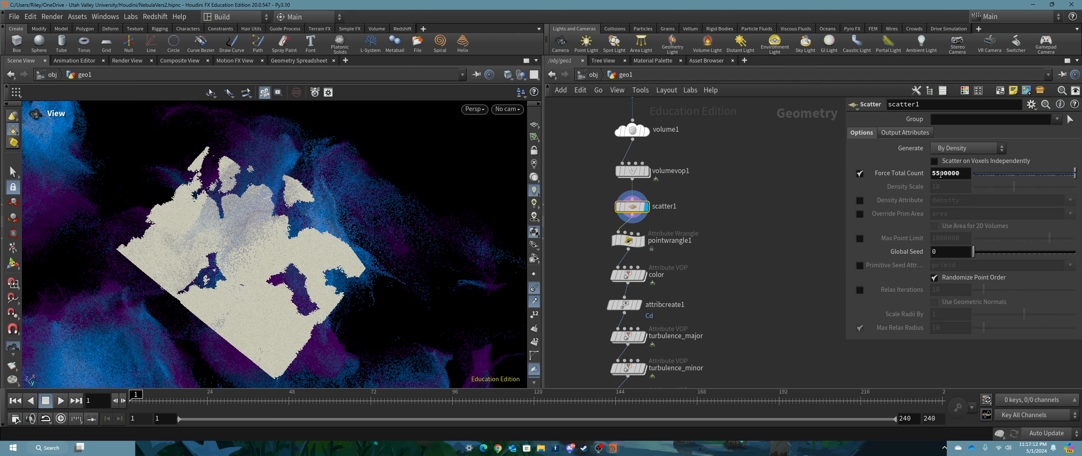
Review the pointwrangle1 expression, then display the color node and examine its ramp-coloured points from different sides.
middle_click_drag(718, 219, 696, 169)
left_click(631, 193)
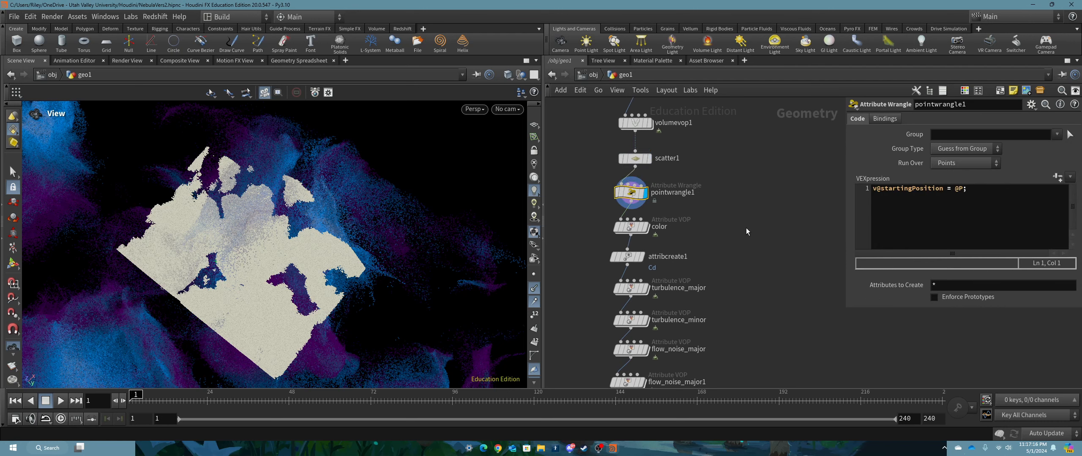
left_click(630, 227)
left_click(645, 227)
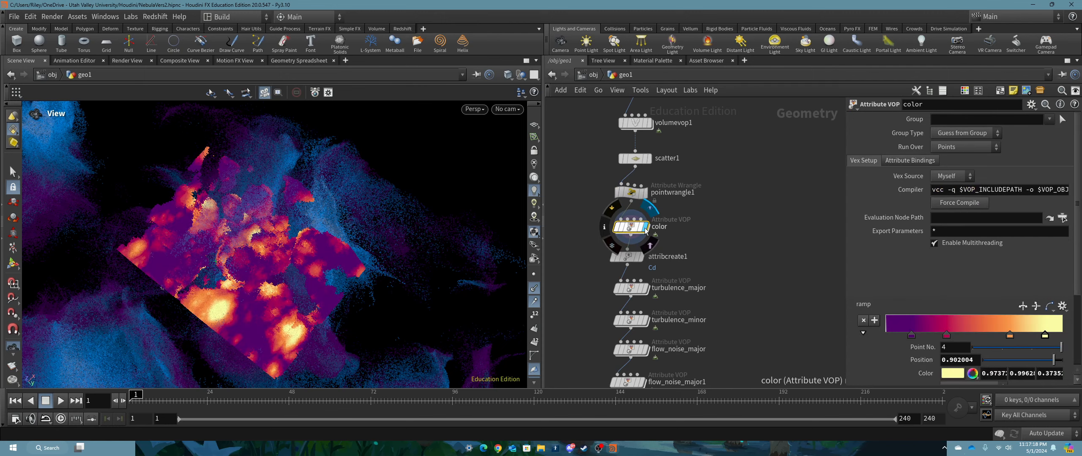
left_click_drag(362, 249, 226, 224)
left_click_drag(347, 234, 491, 237)
Display attribcreate1, turbulence_major and turbulence_minor in turn, then examine turbulence_minor's noise parameters.
mouse_move(646, 264)
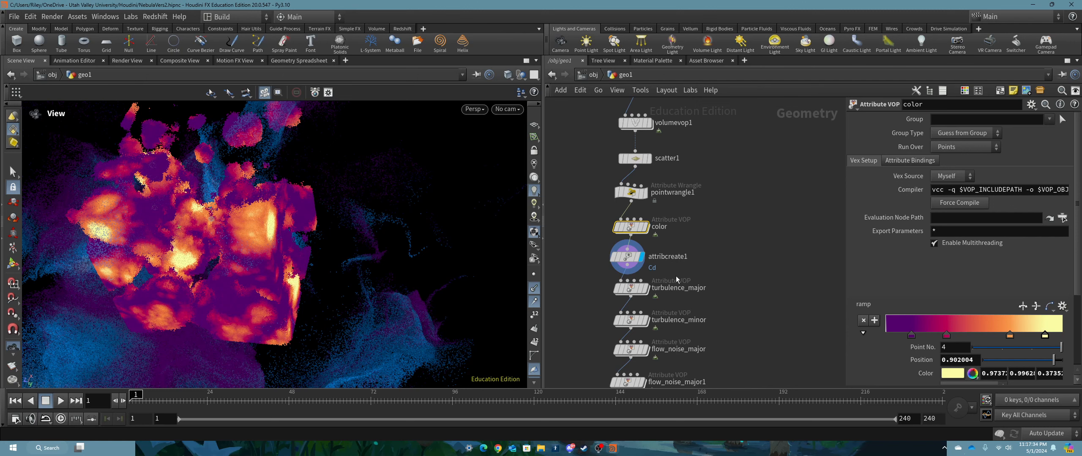
scroll(297, 279, "down", 2)
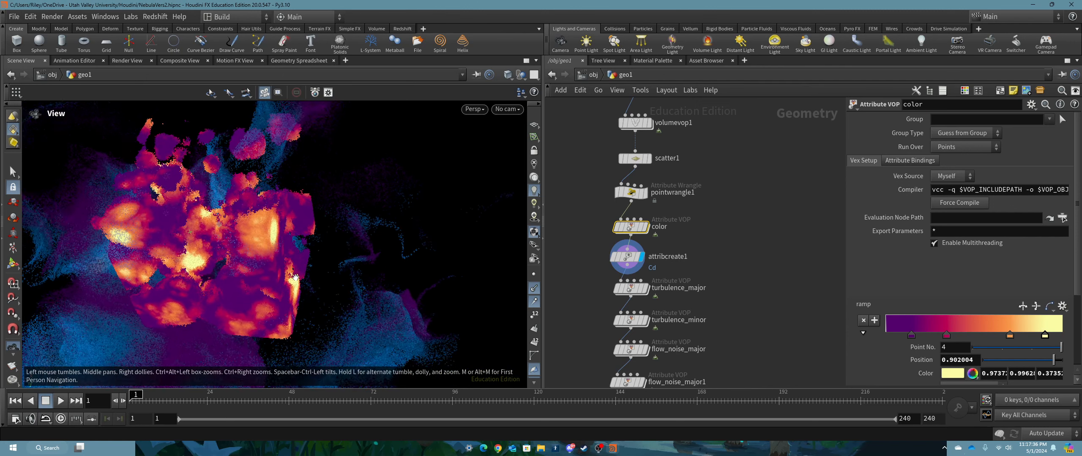
left_click(647, 288)
left_click(648, 321)
middle_click_drag(760, 304, 750, 264)
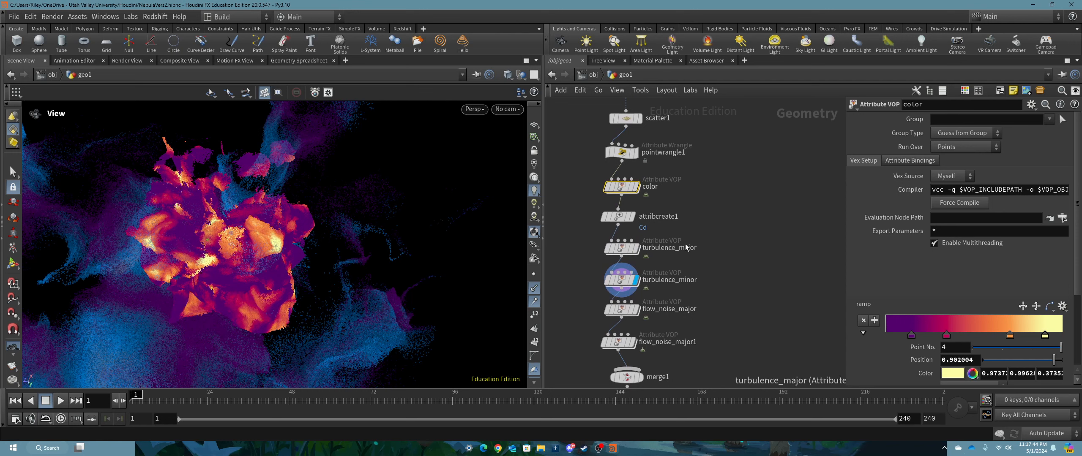
left_click(621, 279)
scroll(1016, 284, "down", 1)
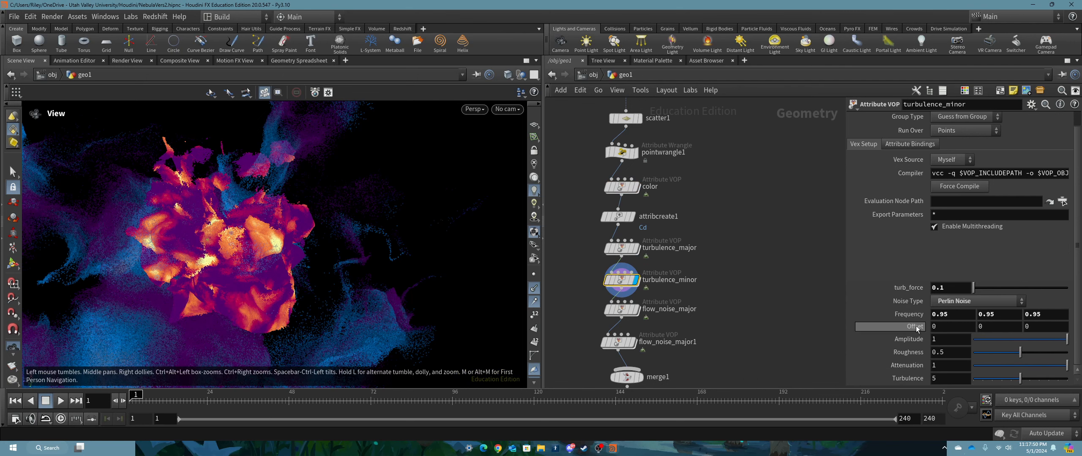
Examine the VOP network inside flow_noise_major, then return to the geo1 network.
middle_click_drag(718, 288, 725, 242)
double_click(629, 264)
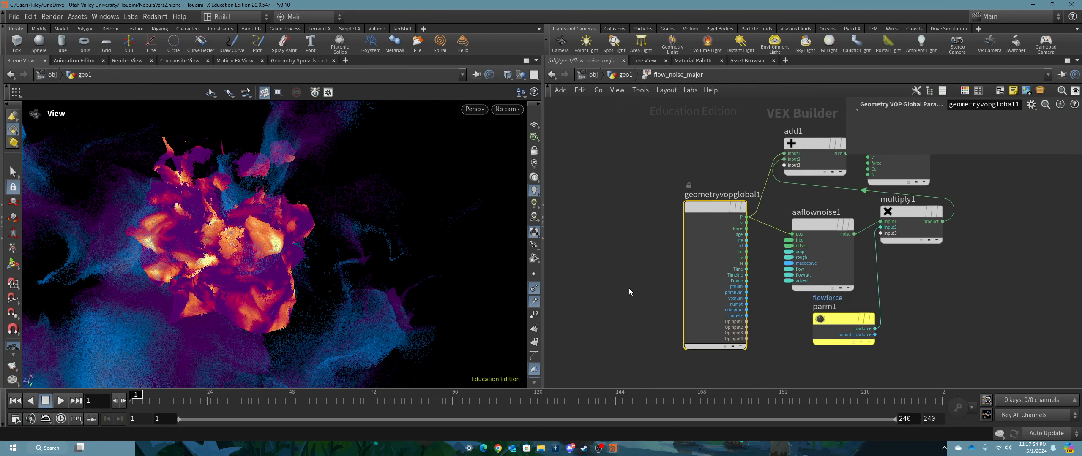
left_click(625, 75)
Compare the flow noise parameters of flow_noise_major1 with those of flow_noise_major.
mouse_move(645, 223)
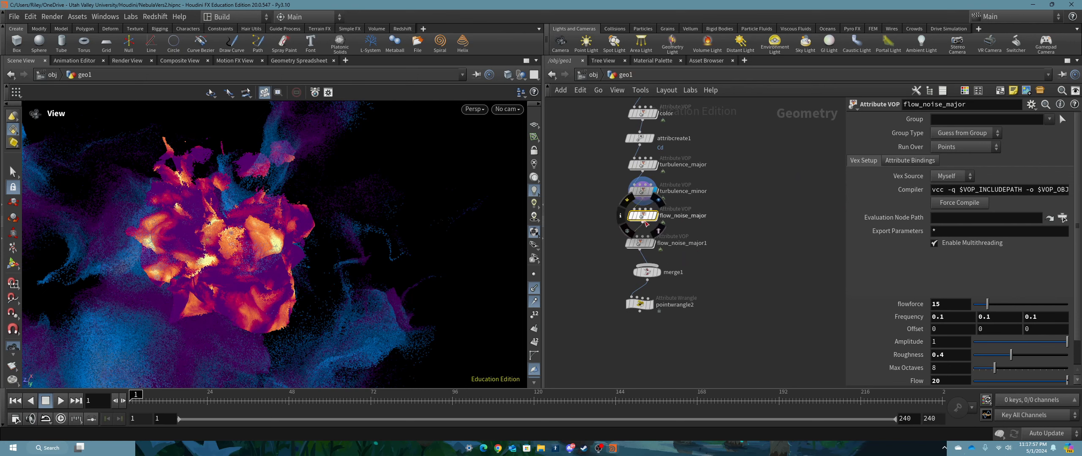
left_click(640, 243)
scroll(698, 257, "up", 3)
scroll(693, 254, "down", 2)
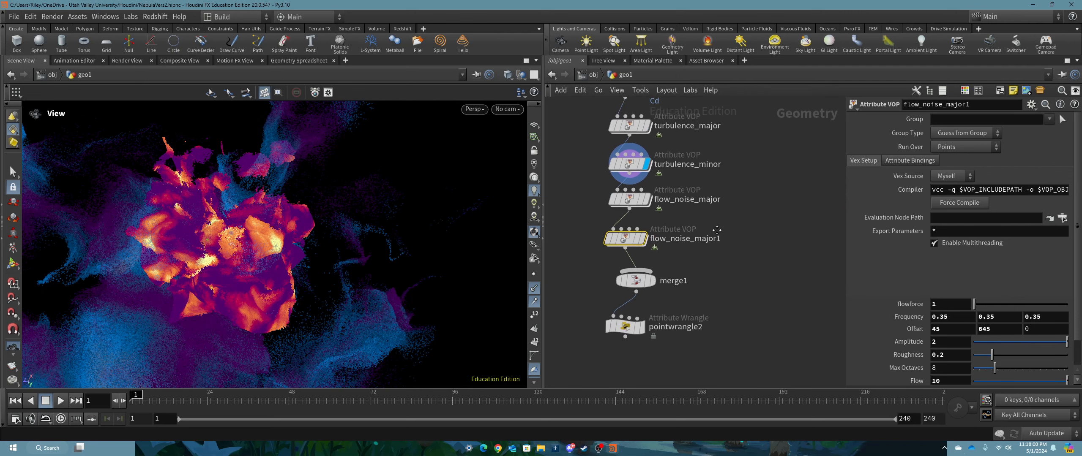
left_click(653, 225)
Display flow_noise_major and flow_noise_major1 alternately to compare their effect on the particle cloud.
mouse_move(643, 271)
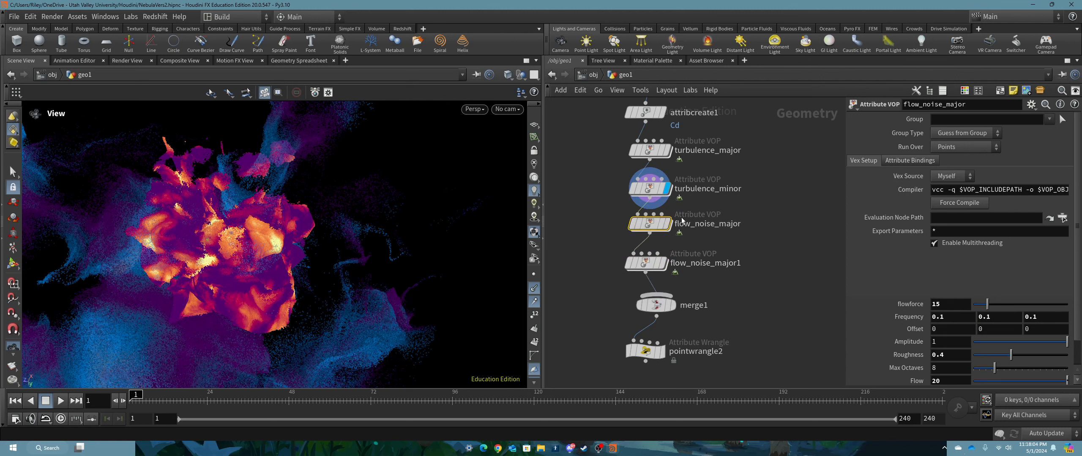
left_click(667, 223)
mouse_move(662, 266)
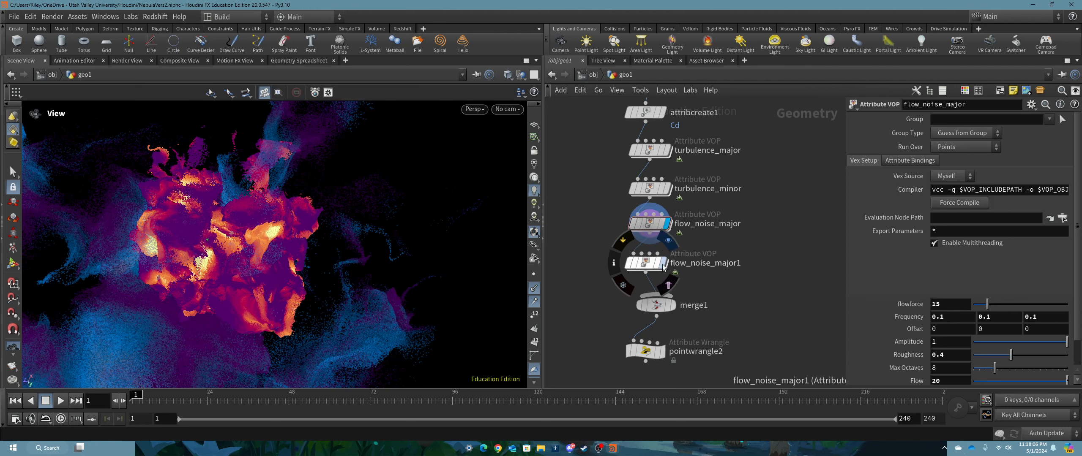
left_click(663, 267)
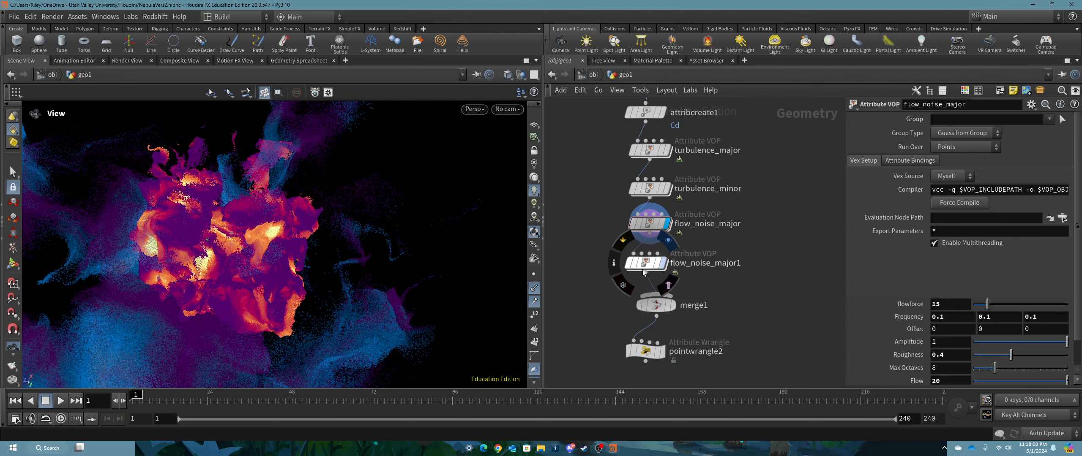
left_click_drag(305, 233, 343, 243)
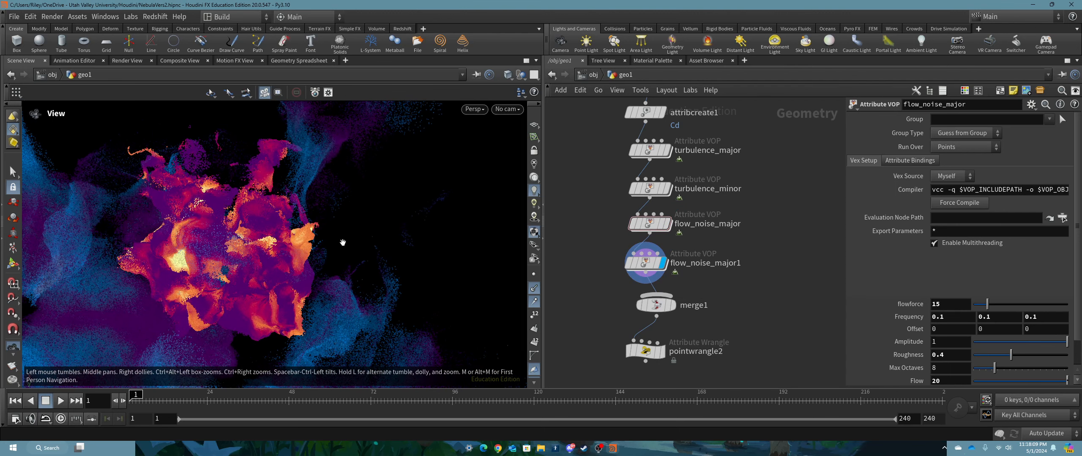
left_click(667, 223)
left_click(665, 261)
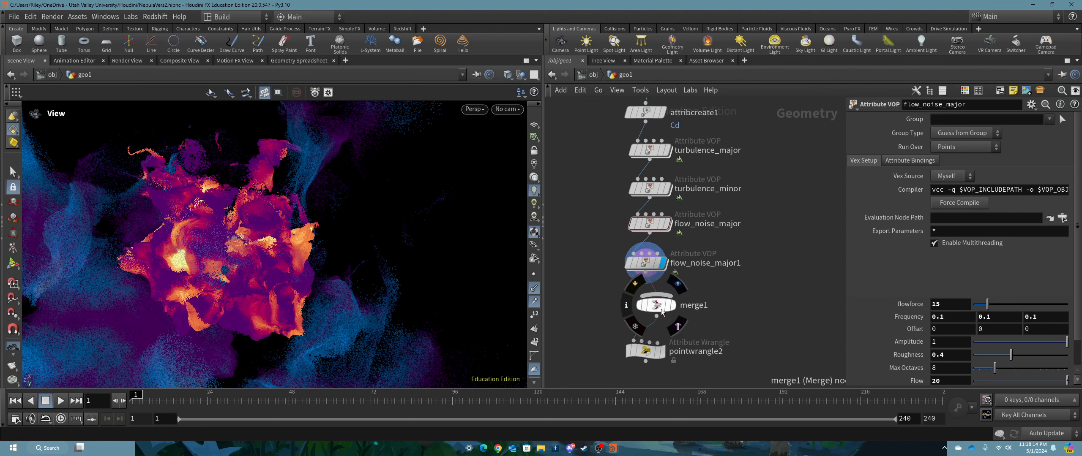
Align the merge1 node beneath flow_noise_major1, then display pointwrangle2 and highlight its Alpha expression.
mouse_move(662, 309)
left_mouse_down()
mouse_move(686, 310)
mouse_move(646, 311)
left_mouse_up()
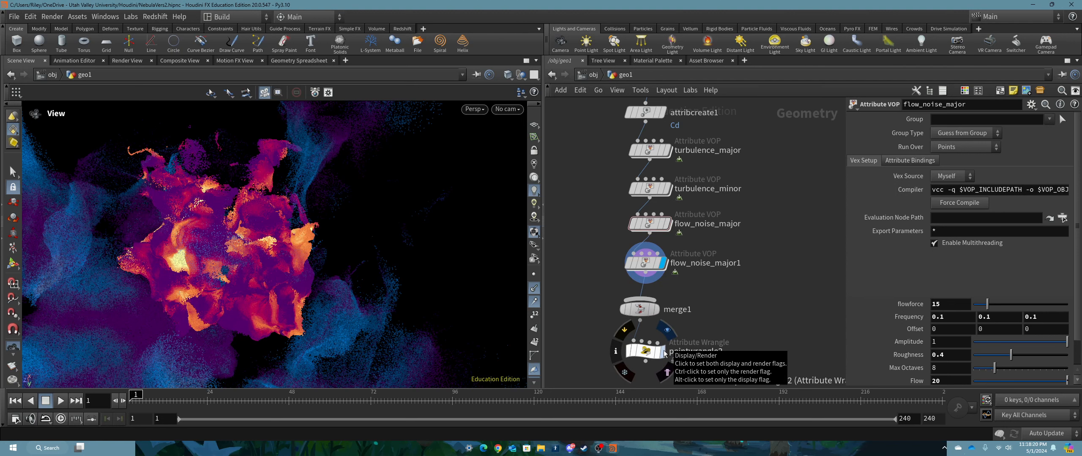
left_click(660, 352)
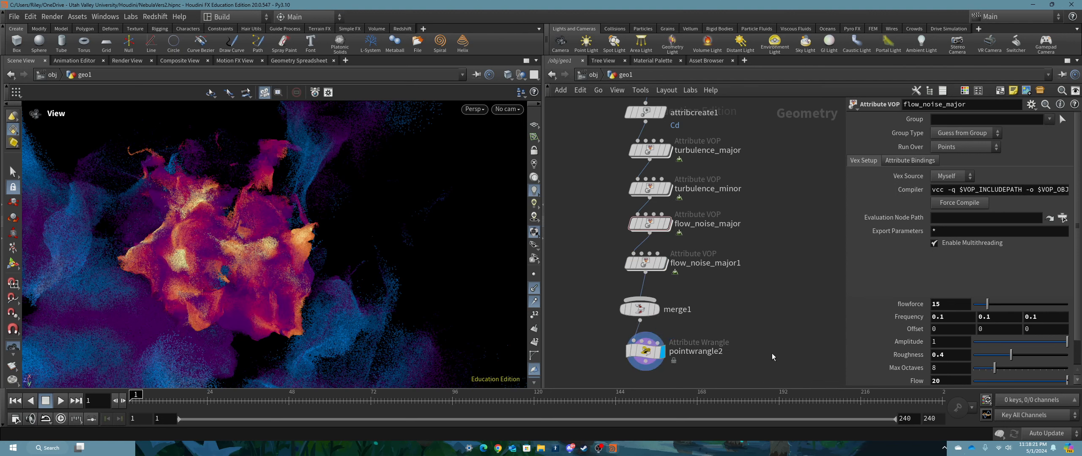
left_click(645, 351)
left_click_drag(875, 192, 926, 189)
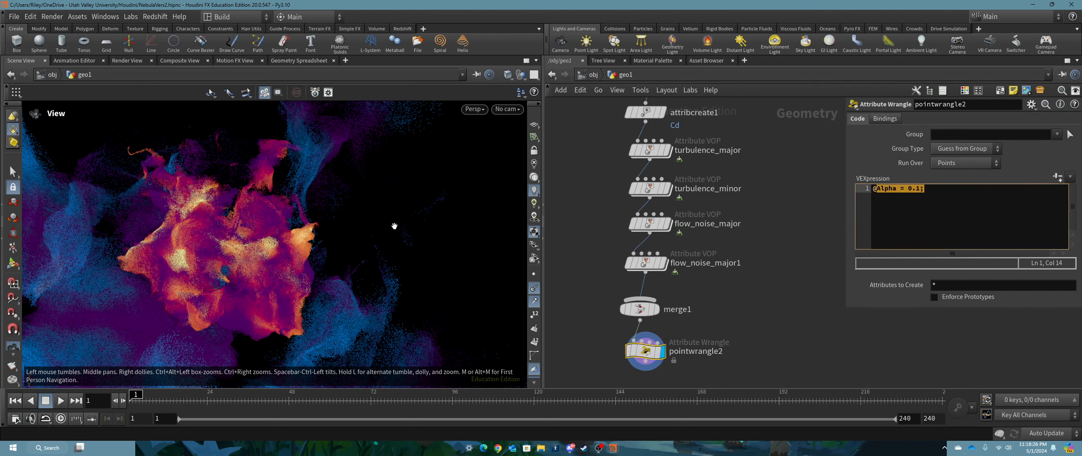
Compare the cloud at flow_noise_major1 with the transparent result of pointwrangle2, leaving pointwrangle2 displayed.
left_click(662, 262)
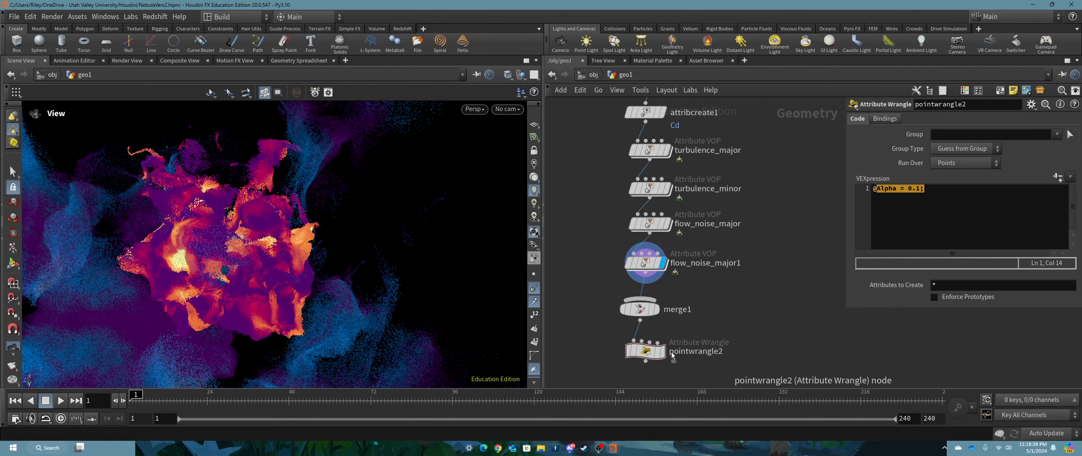
key("x")
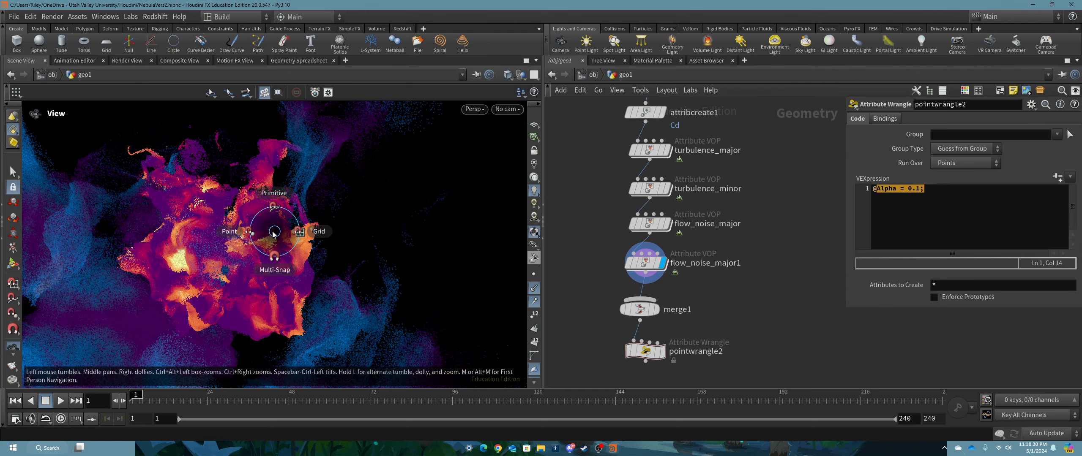
left_click(272, 235)
left_click_drag(243, 238, 386, 213)
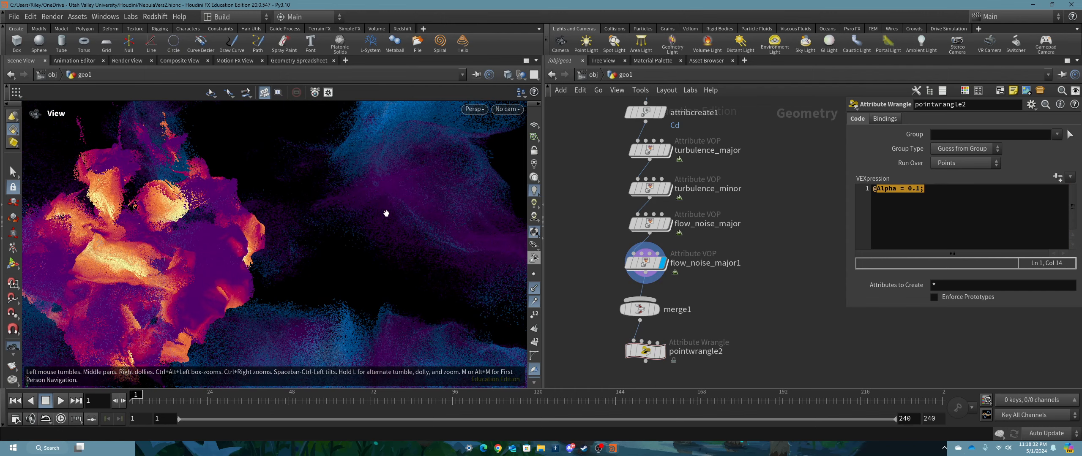
left_click(662, 351)
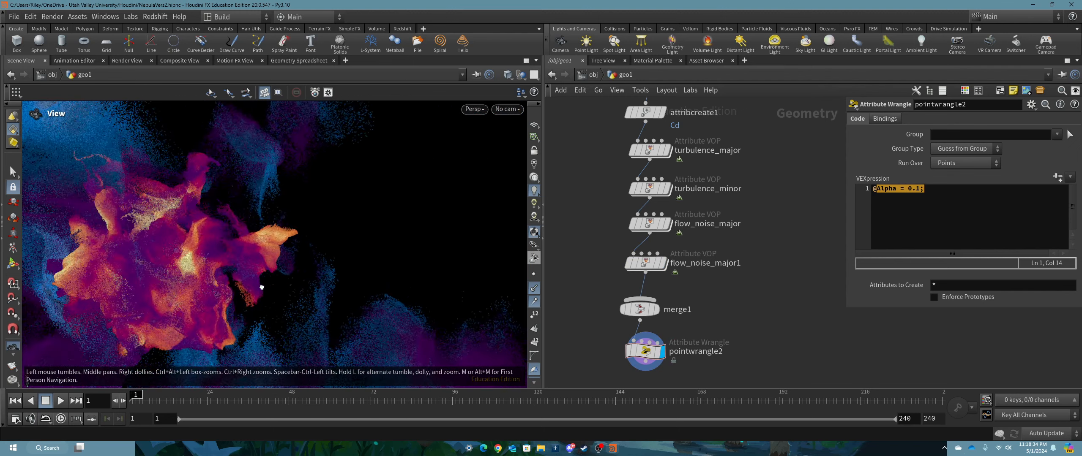
left_click_drag(261, 287, 155, 295)
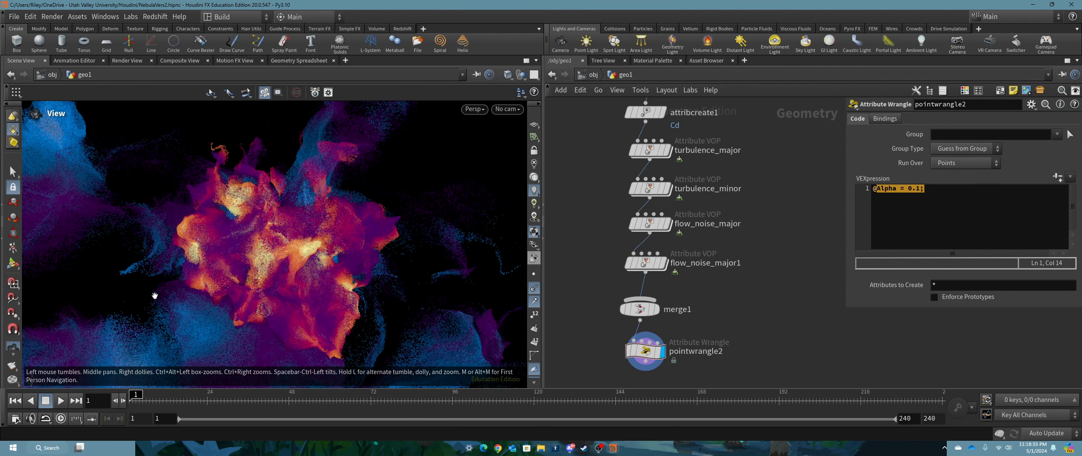
Return to the object level, show geo2's transform parameters, and switch the viewport to look through cam1.
left_click(592, 75)
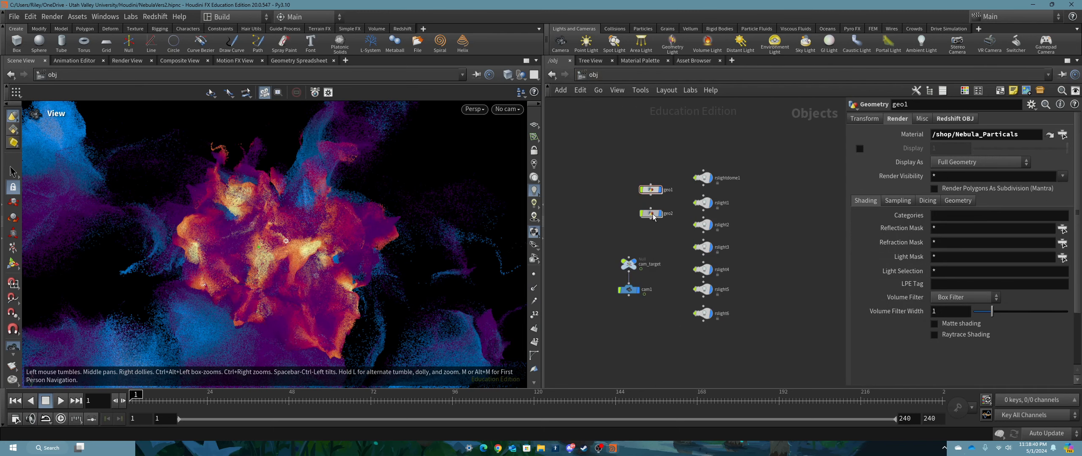
left_click(651, 214)
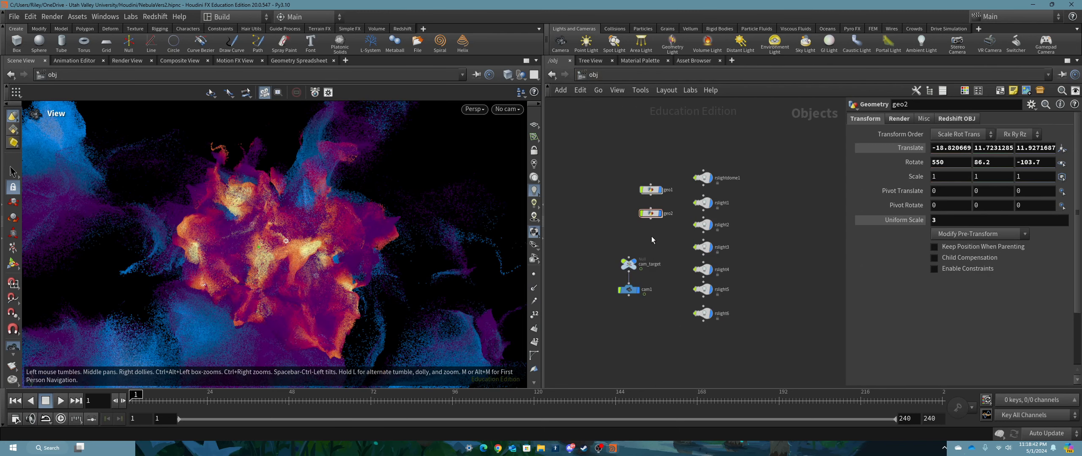
left_click(508, 110)
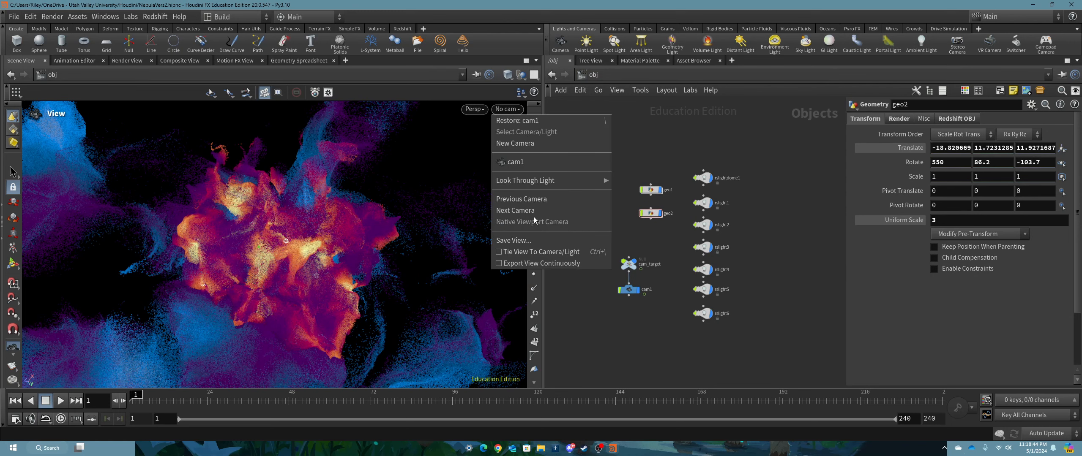
left_click(529, 163)
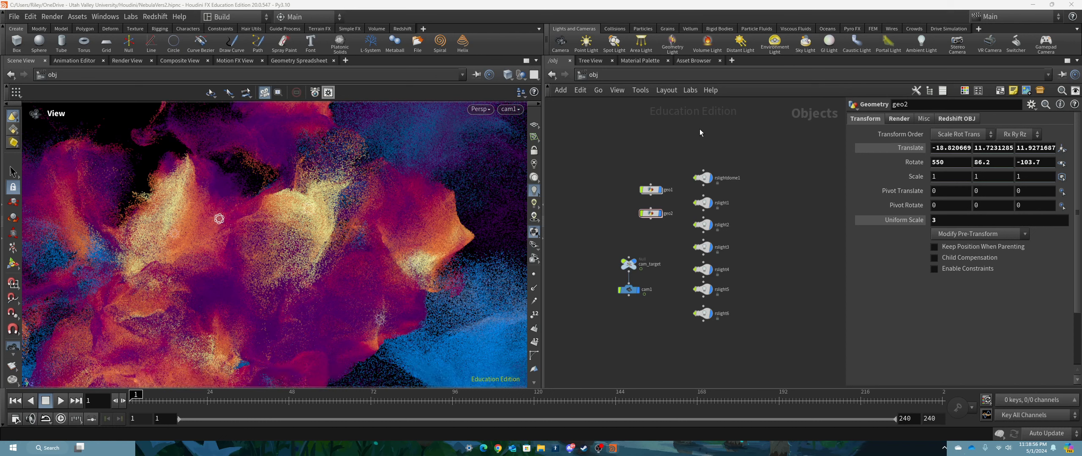
Highlight the column of Redshift lights, then examine the light settings and texture of rslightdome1.
left_click(678, 249)
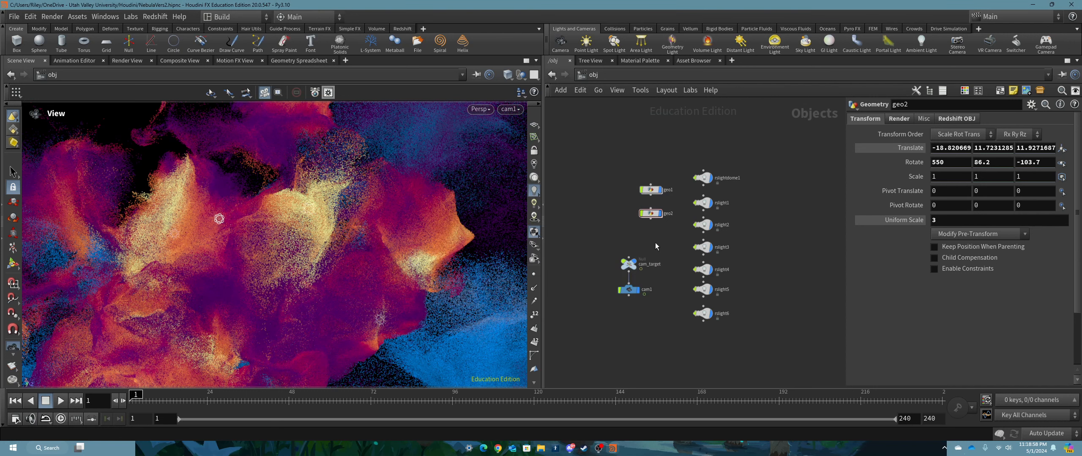
middle_click_drag(652, 240, 627, 240)
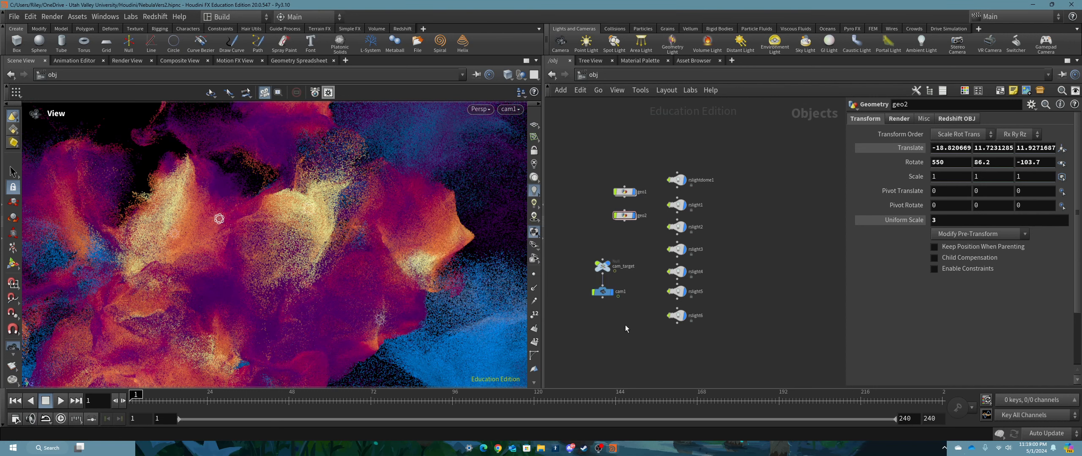
left_click_drag(655, 139, 740, 376)
left_click(746, 247)
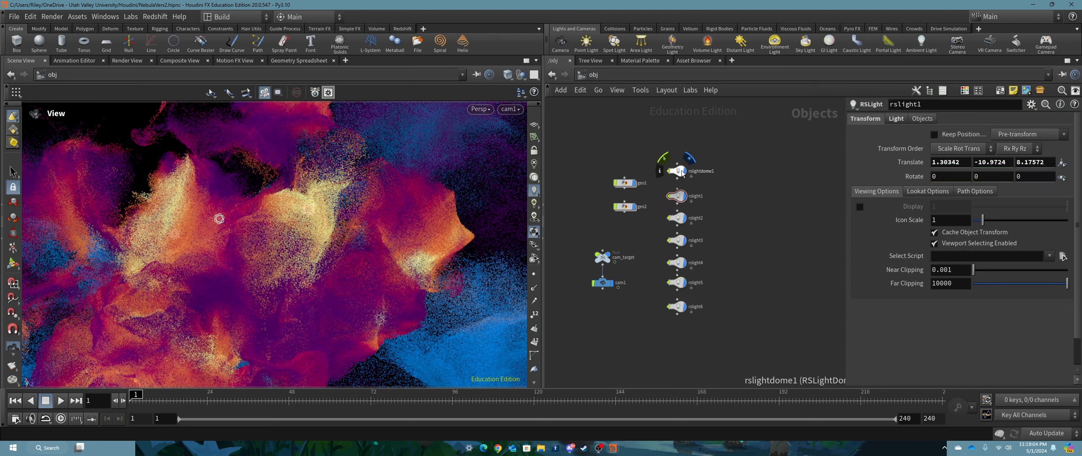
left_click_drag(680, 171, 681, 168)
left_click(680, 168)
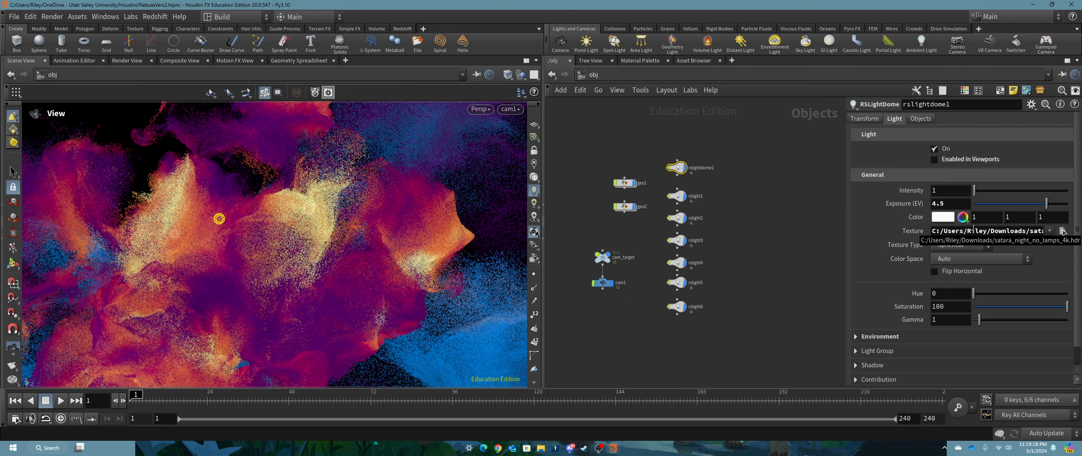
Compare the transform parameters of rslight1 and rslight2.
left_click(730, 187)
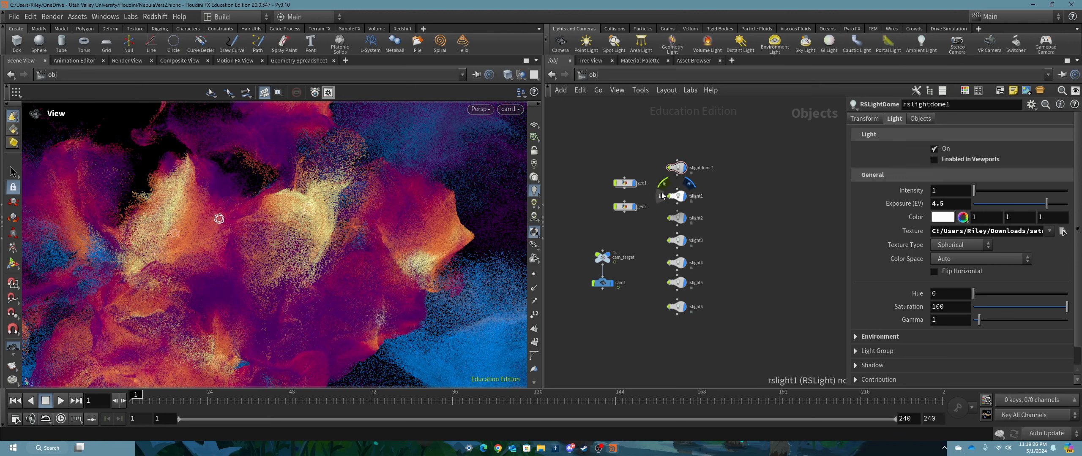
left_click(676, 196)
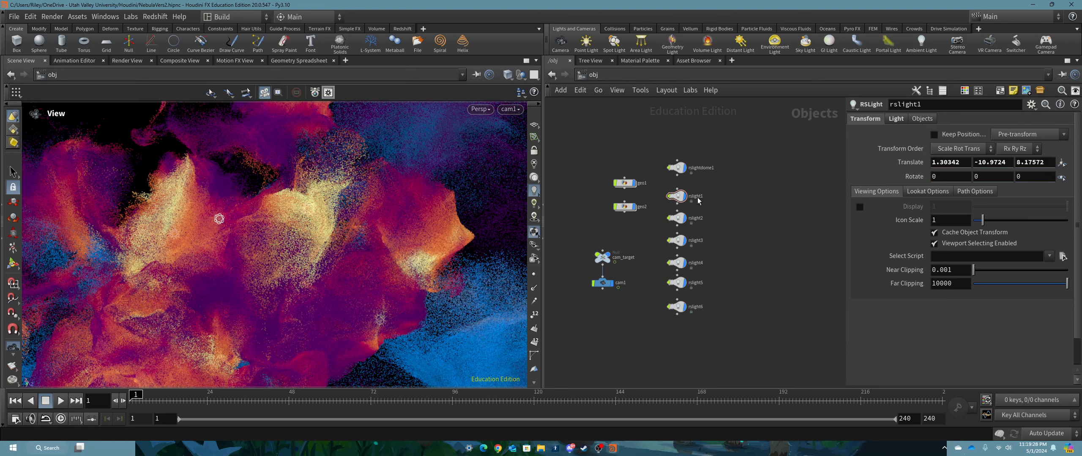
left_click(676, 218)
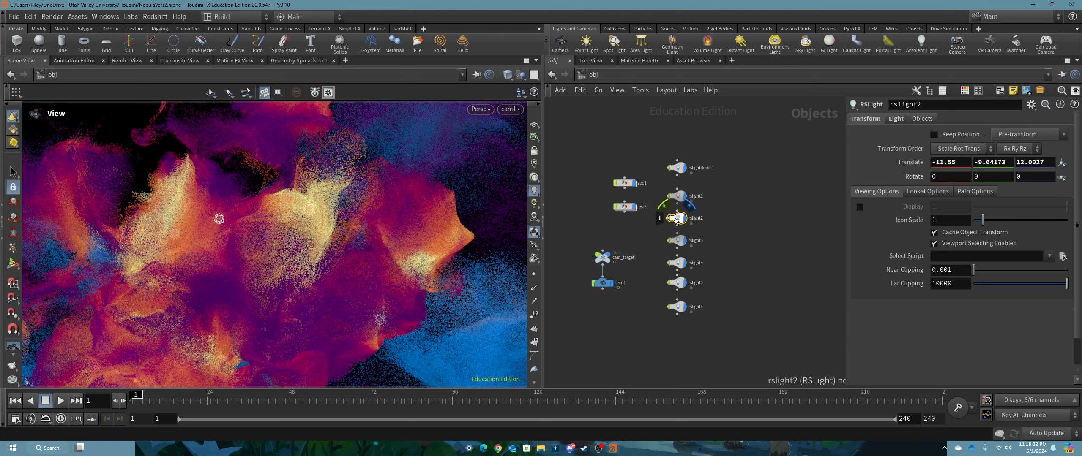
left_click(791, 308)
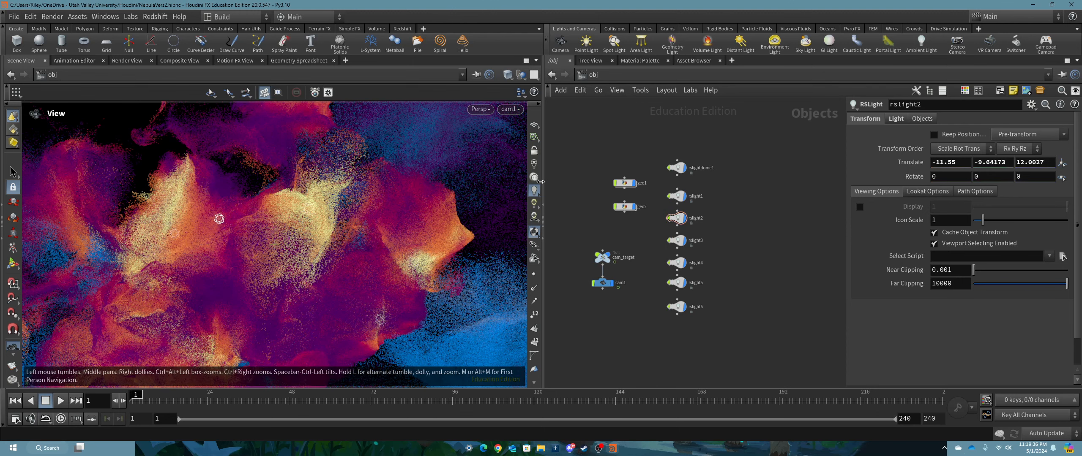
View the nebula cloud from outside the camera, then return the viewport to cam1 at frame 1.
left_click_drag(421, 250, 363, 174)
left_click(151, 392)
mouse_move(151, 392)
left_mouse_down()
mouse_move(591, 395)
mouse_move(135, 397)
left_mouse_up()
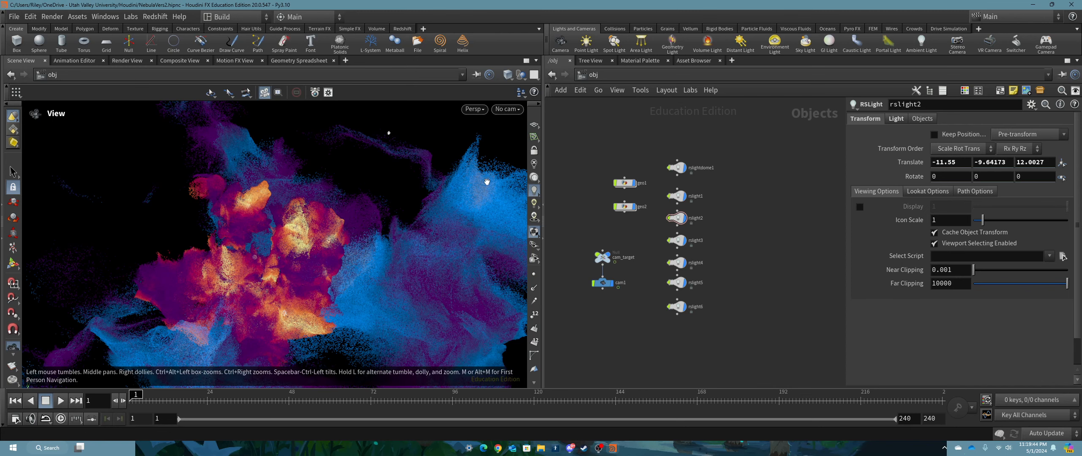
left_click(507, 109)
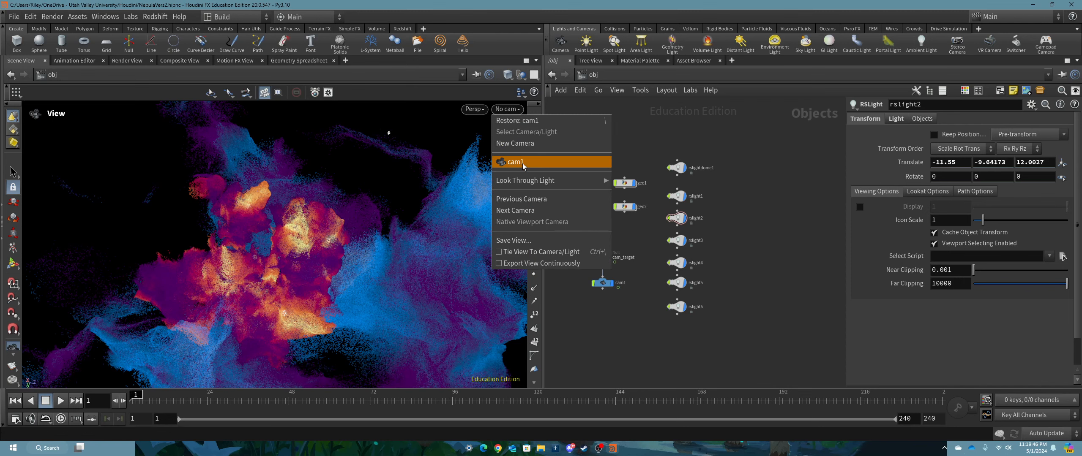
left_click(523, 165)
mouse_move(136, 395)
left_mouse_down()
mouse_move(480, 398)
mouse_move(109, 396)
left_mouse_up()
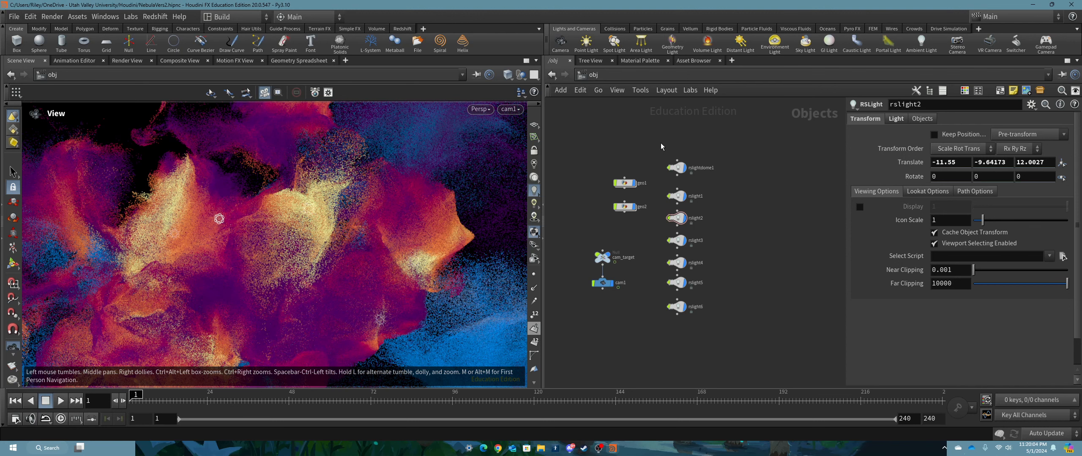
Highlight the geometry, camera and light objects together, then clear the selection.
left_click_drag(583, 133, 732, 326)
left_click(742, 320)
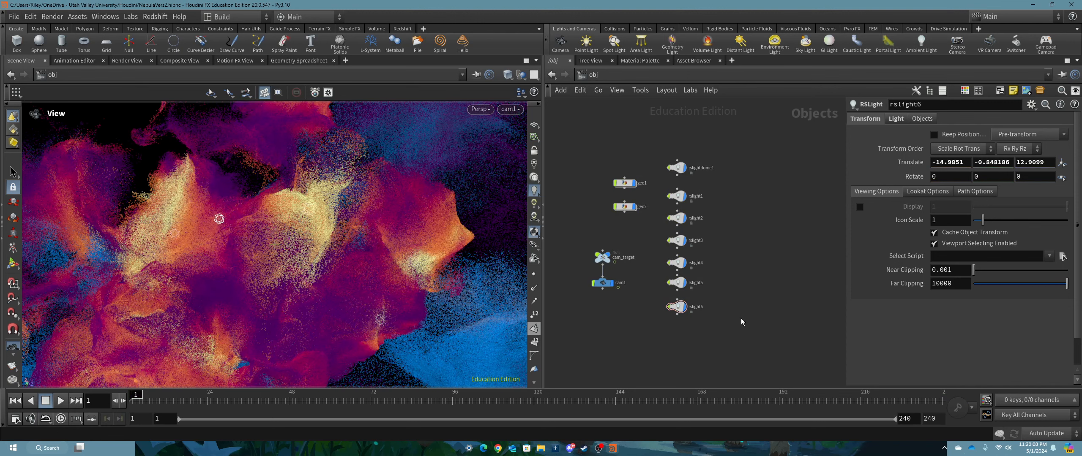